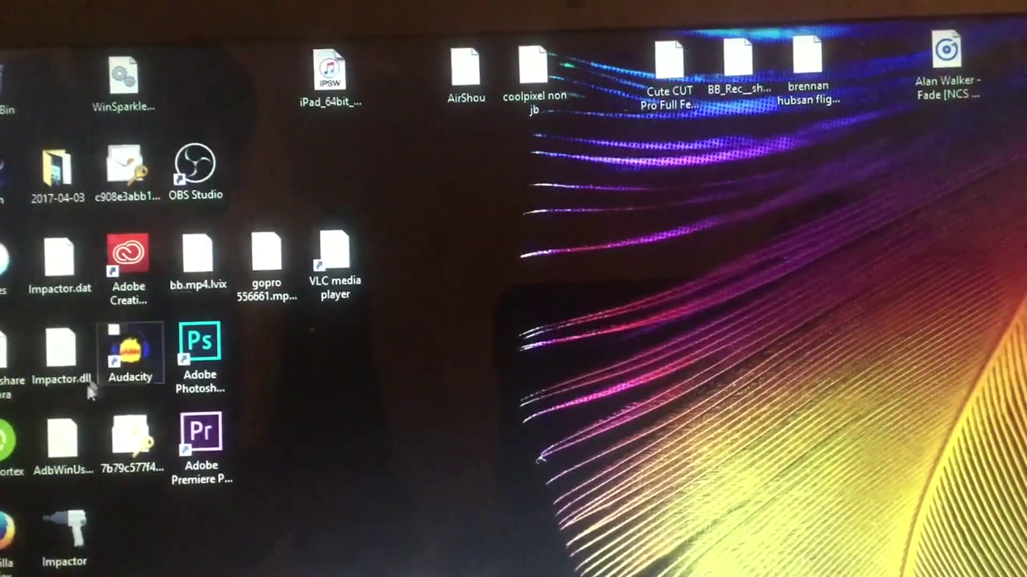
Step: Launch Cydia Impactor from the desktop and bring up a File Explorer window beside it
left_click(63, 519)
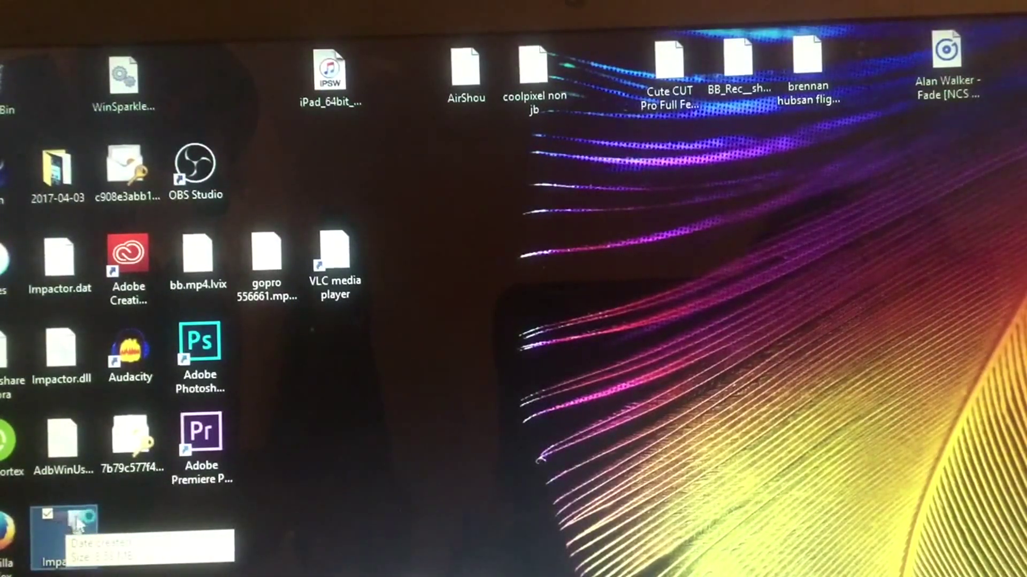
double_click(77, 524)
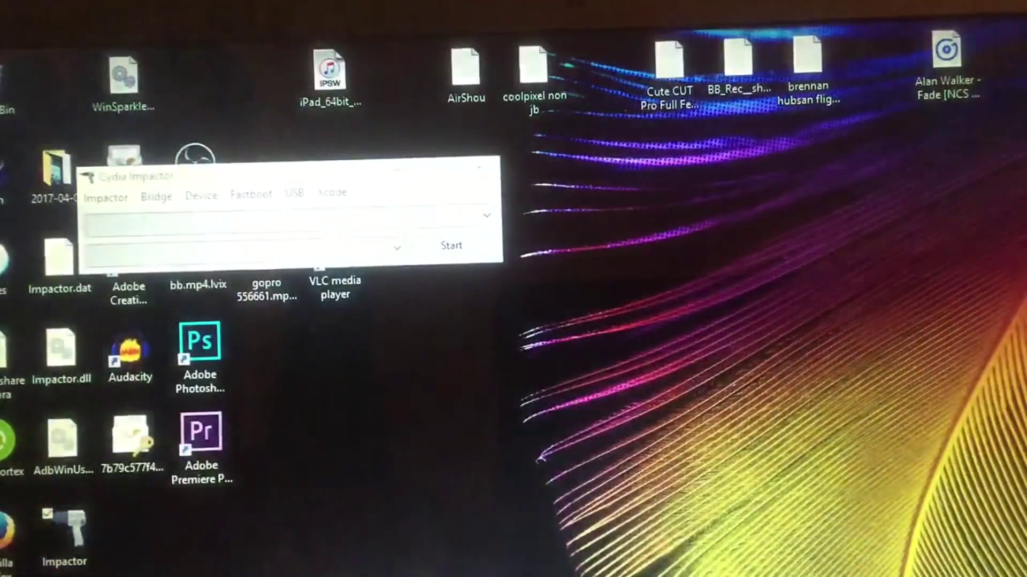
key("super+e")
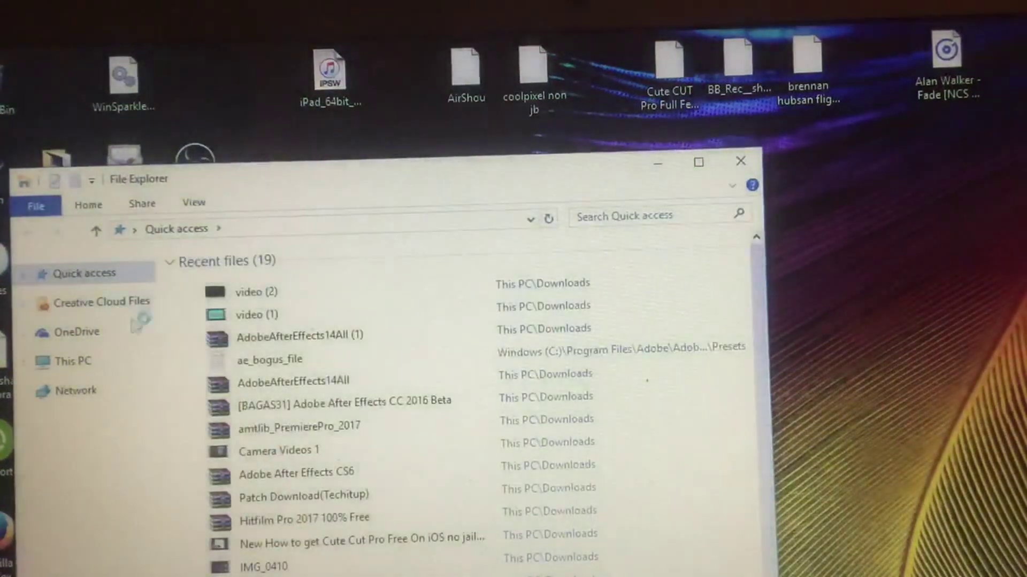
Step: From This PC open Downloads and drag etasonJB-RC2 onto the desktop
left_click(112, 361)
double_click(307, 351)
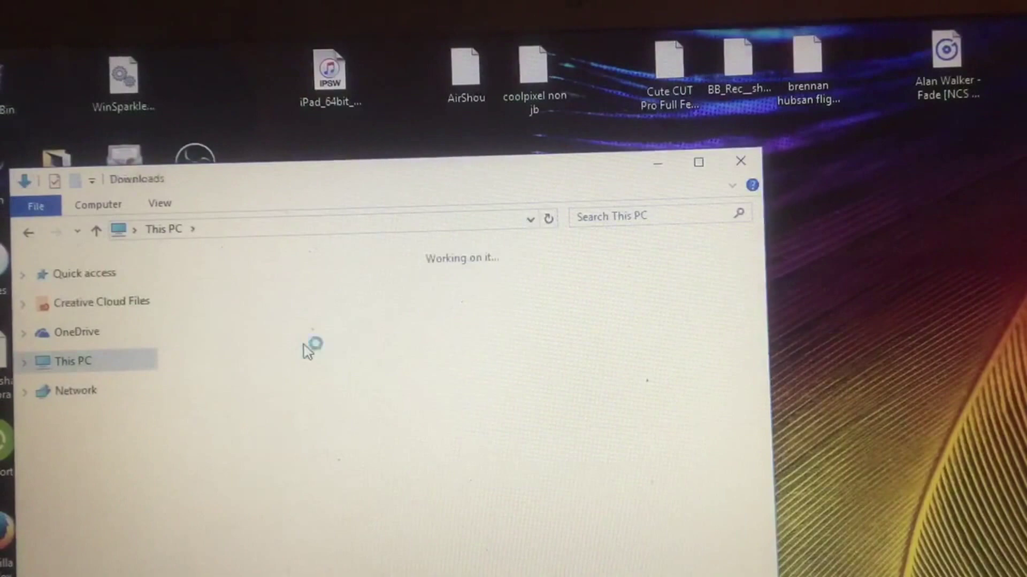
scroll(419, 457, "down", 5)
scroll(437, 476, "down", 3)
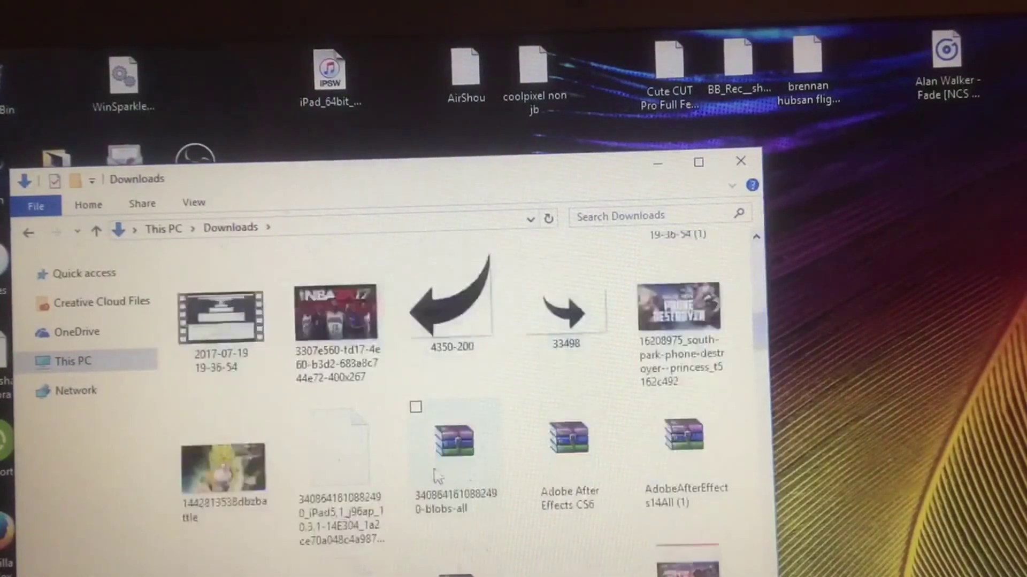
scroll(433, 473, "down", 3)
scroll(421, 469, "down", 3)
scroll(424, 476, "down", 3)
scroll(423, 475, "down", 3)
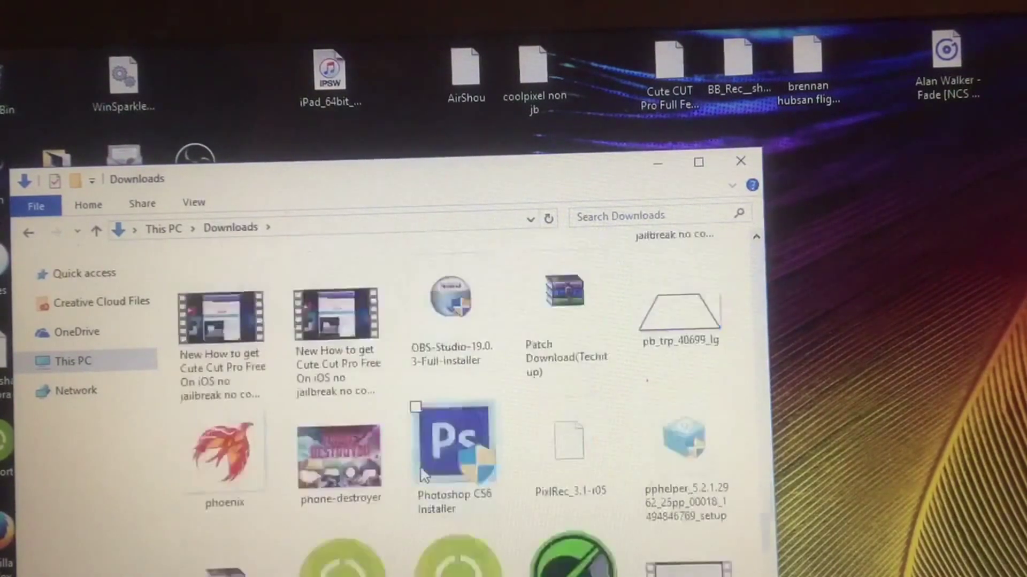
scroll(424, 476, "down", 3)
scroll(419, 467, "down", 3)
scroll(424, 480, "down", 3)
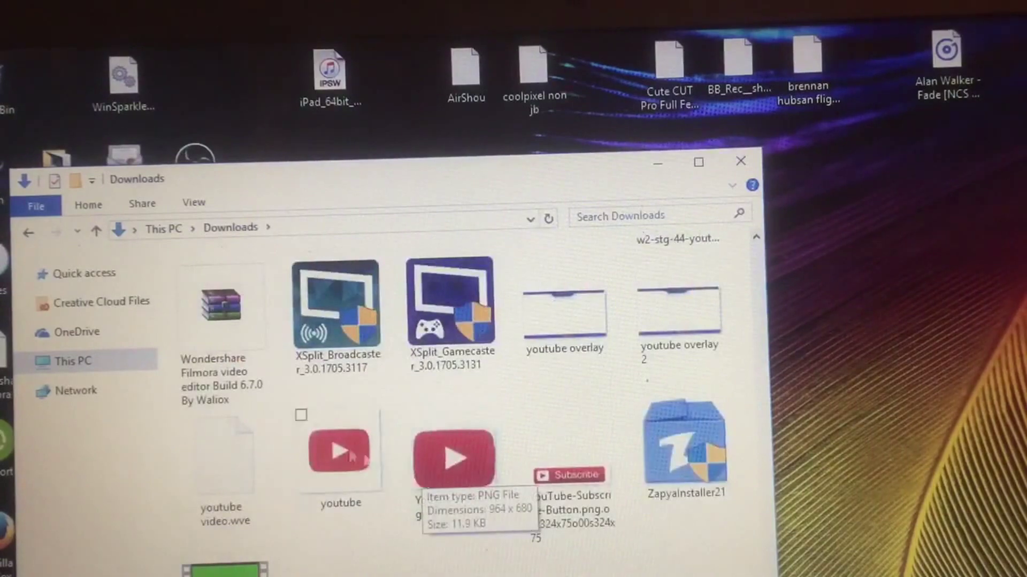
scroll(508, 464, "down", 3)
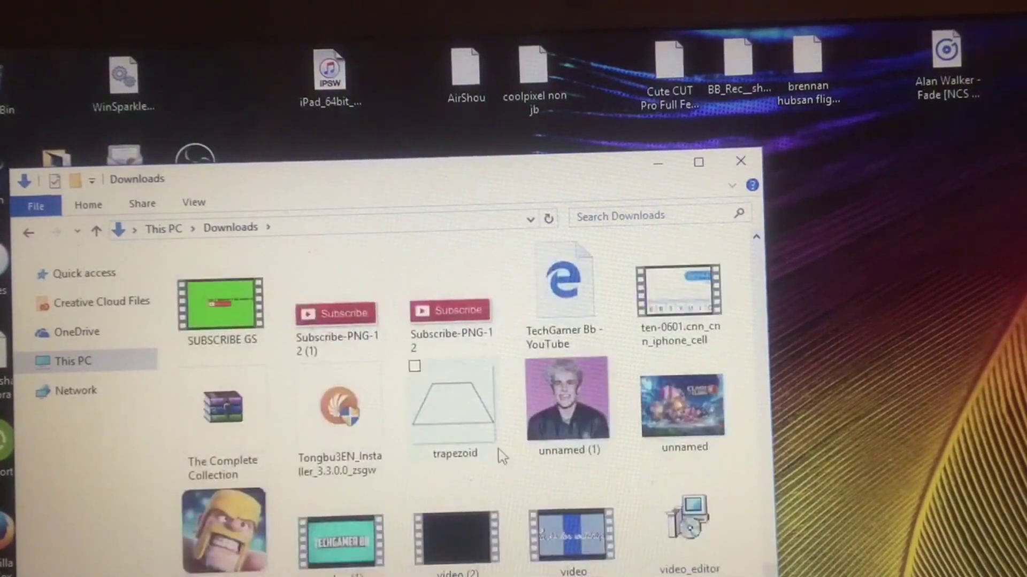
scroll(499, 455, "up", 3)
scroll(499, 456, "up", 5)
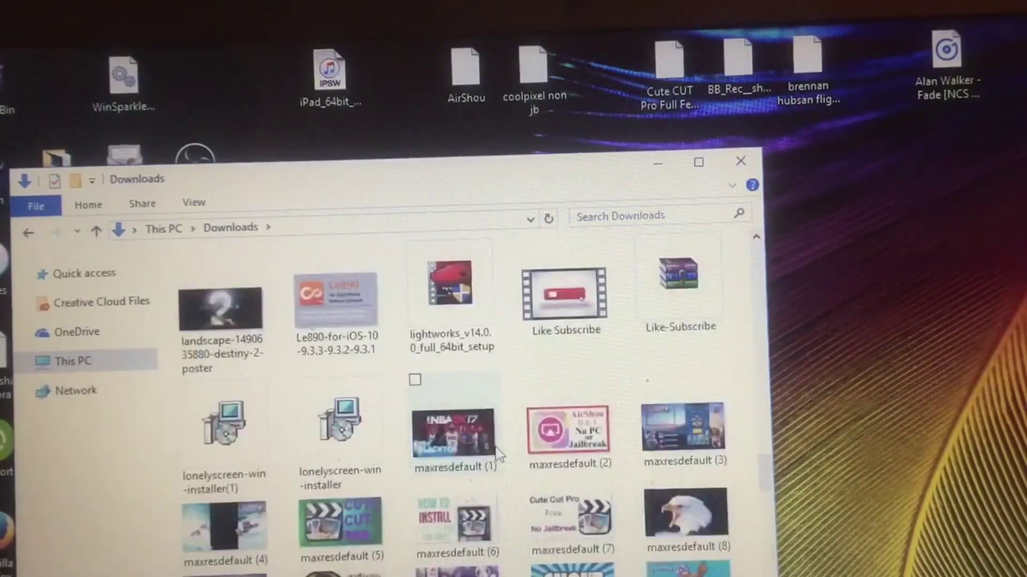
scroll(500, 456, "up", 3)
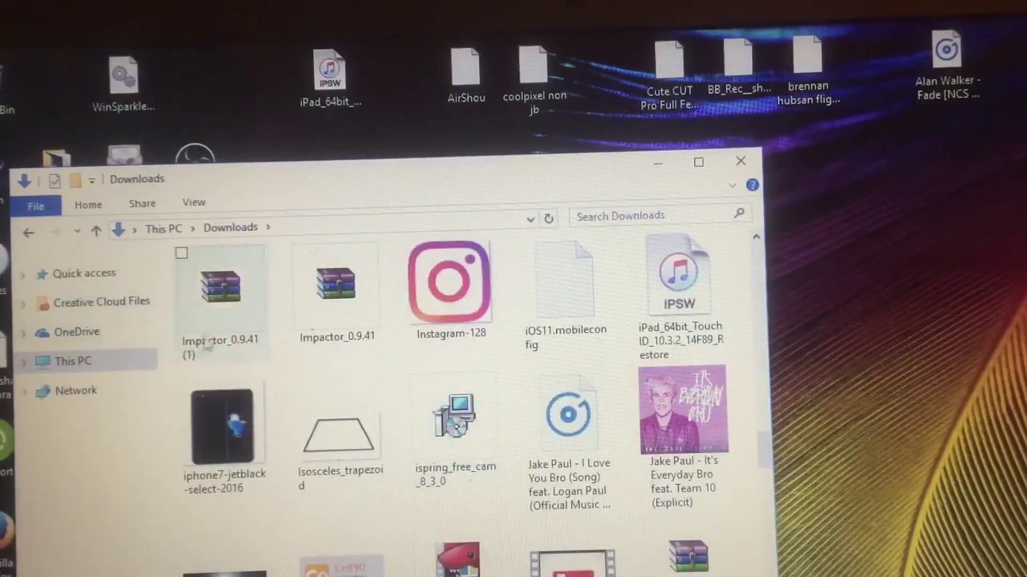
scroll(453, 426, "up", 3)
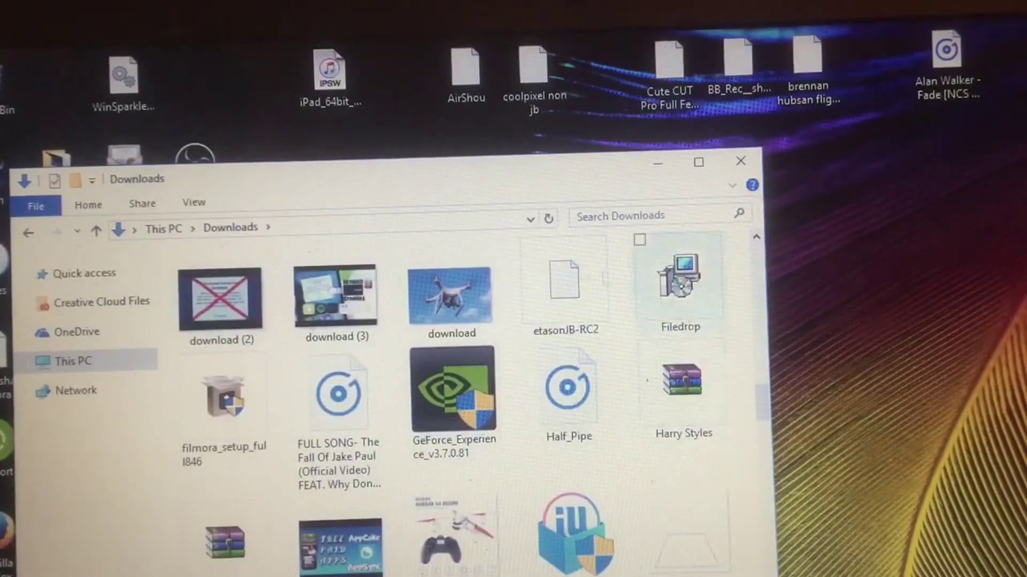
mouse_move(581, 295)
left_mouse_down()
mouse_move(776, 365)
mouse_move(997, 293)
left_mouse_up()
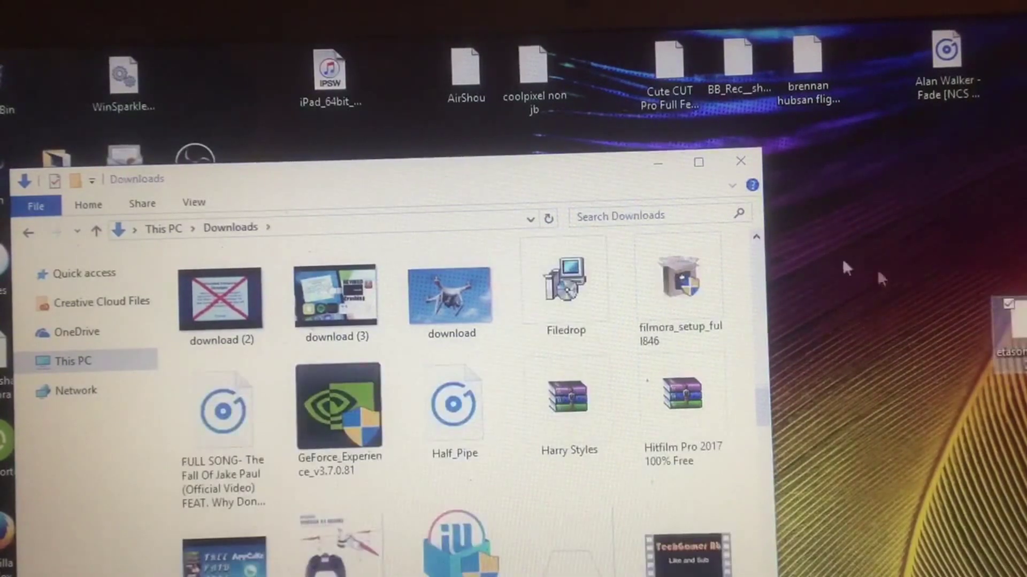
Step: Close the Downloads window, leaving Impactor showing the connected iPad
left_click(656, 164)
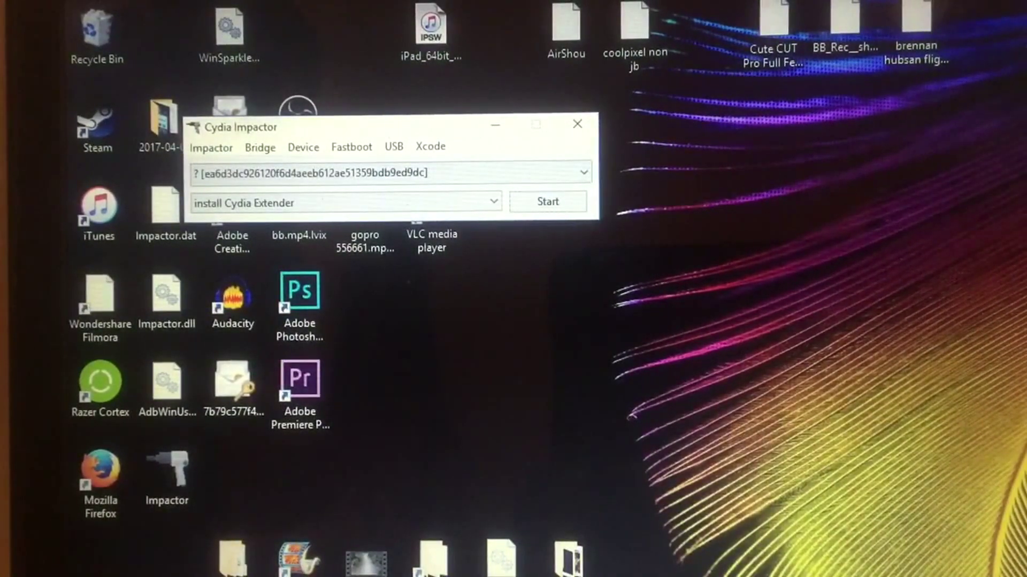
Step: Start the install, submit the Apple ID username and password, and let it run to Complete
left_click(553, 203)
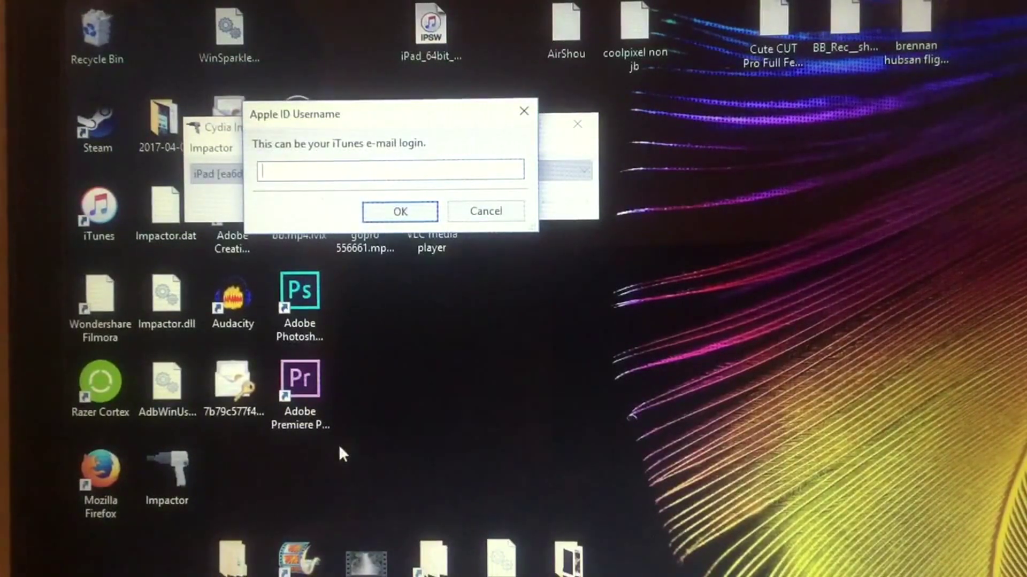
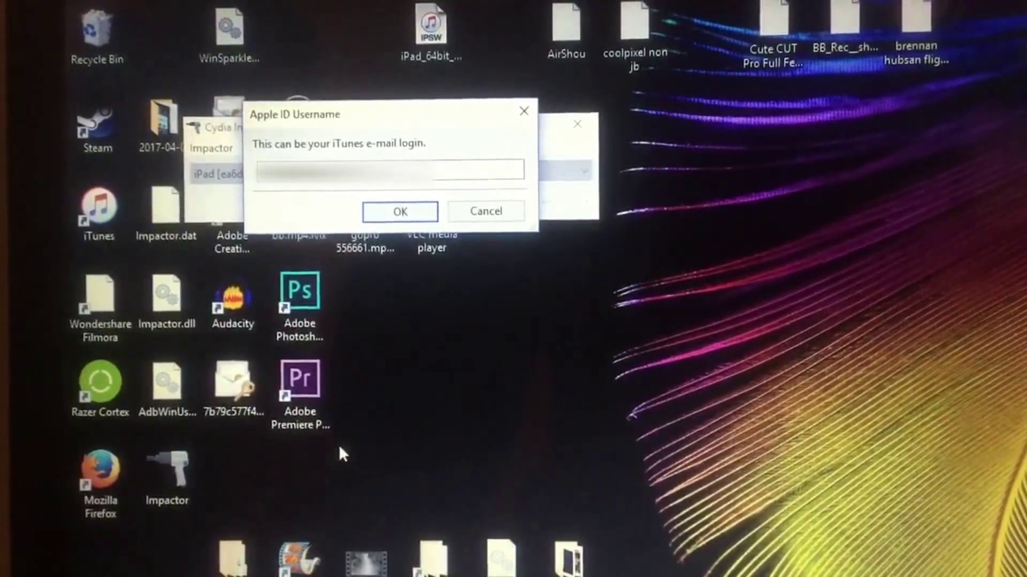
key("Return")
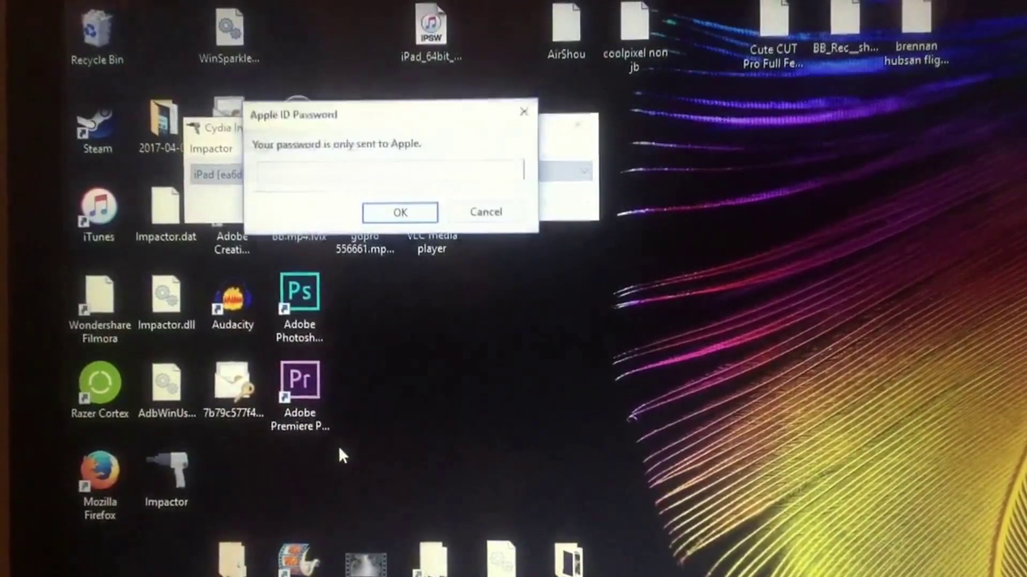
key("Caps_Lock")
key("Caps_Lock")
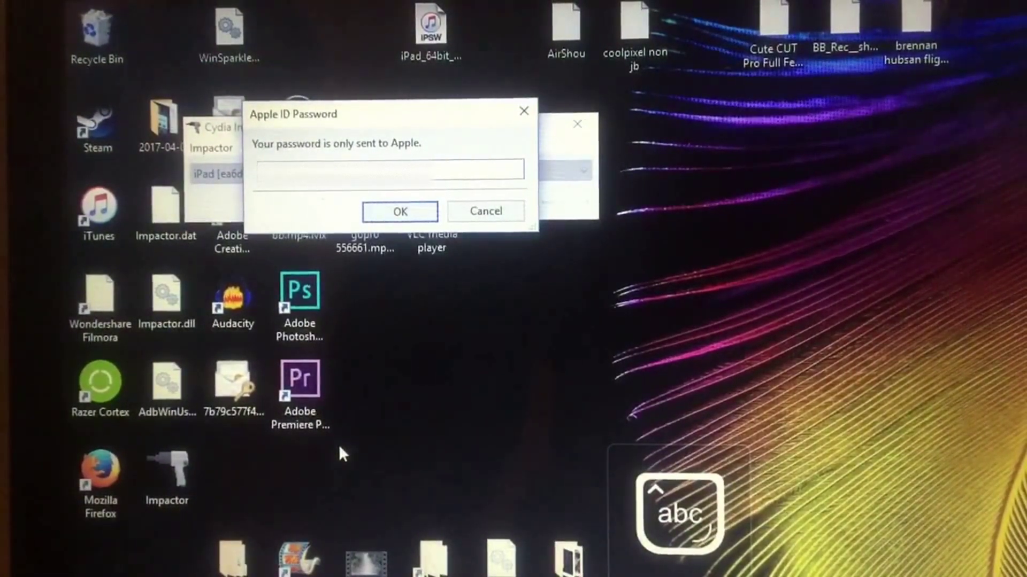
key("Return")
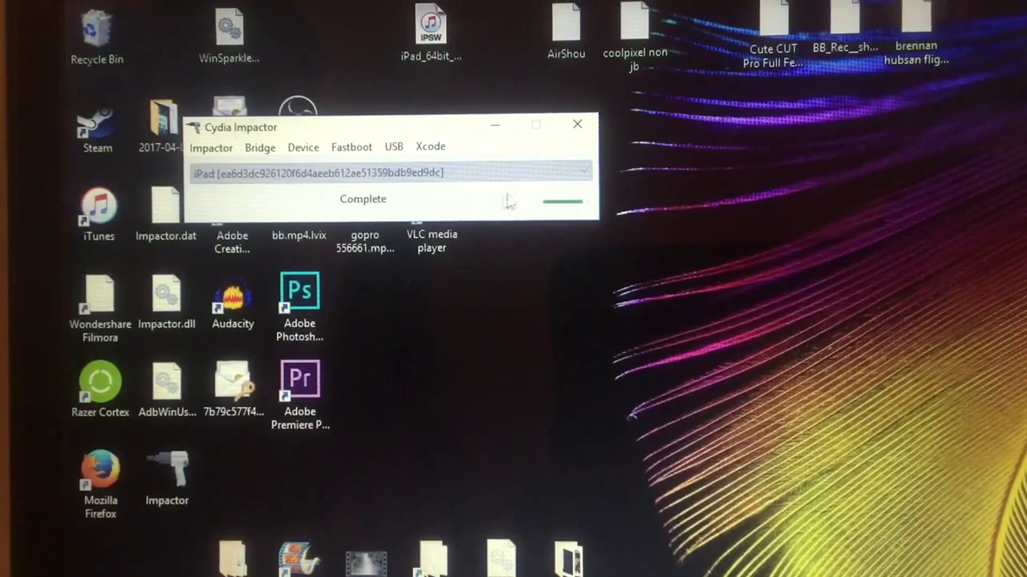
Step: Close Impactor and bring up the iPad's Settings to check its About details
left_click(579, 125)
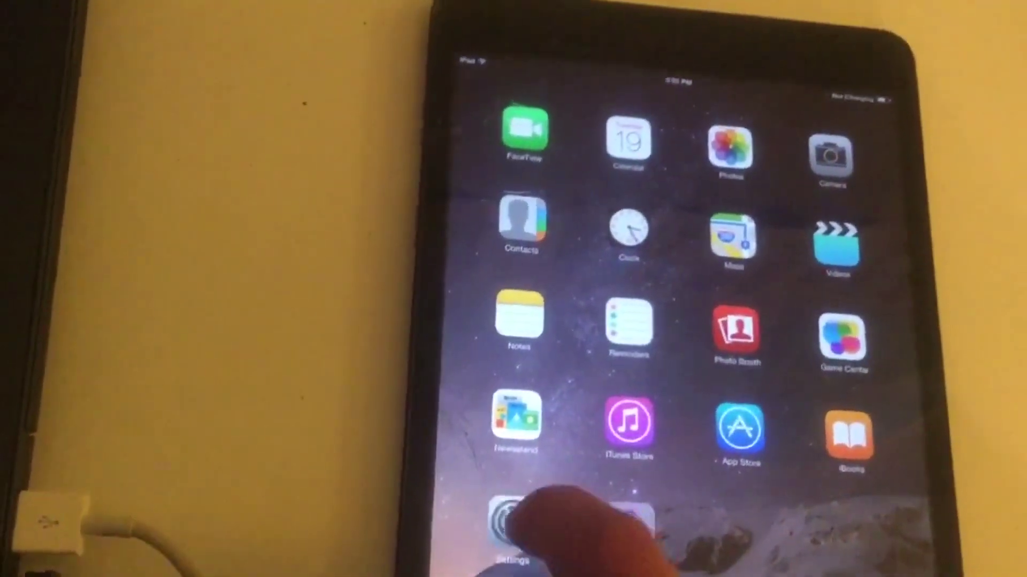
left_click(491, 513)
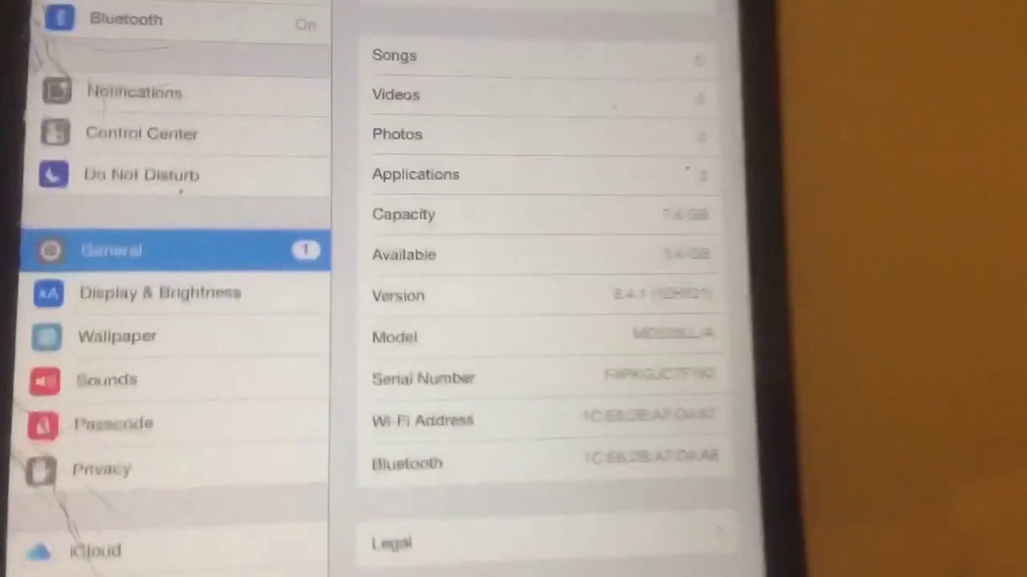